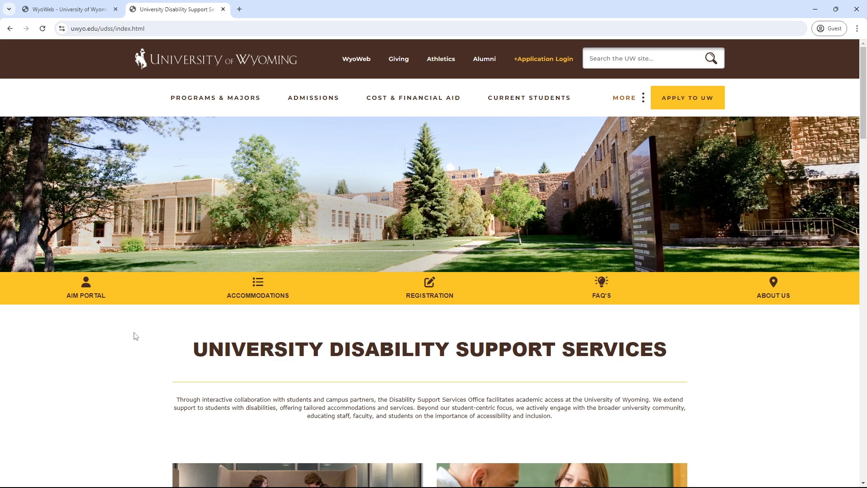
Step: Open the UDSS AIM Portal page and bring its Student Registration option into view
left_click(97, 299)
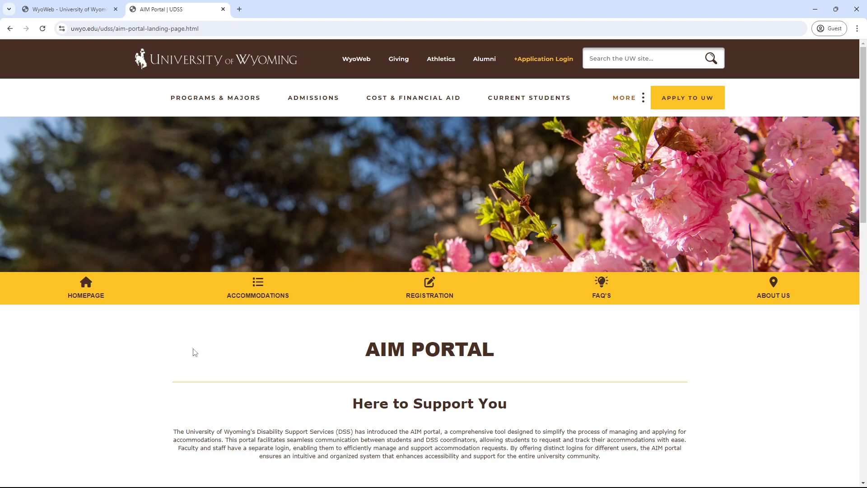
scroll(158, 329, "down", 3)
scroll(113, 307, "down", 3)
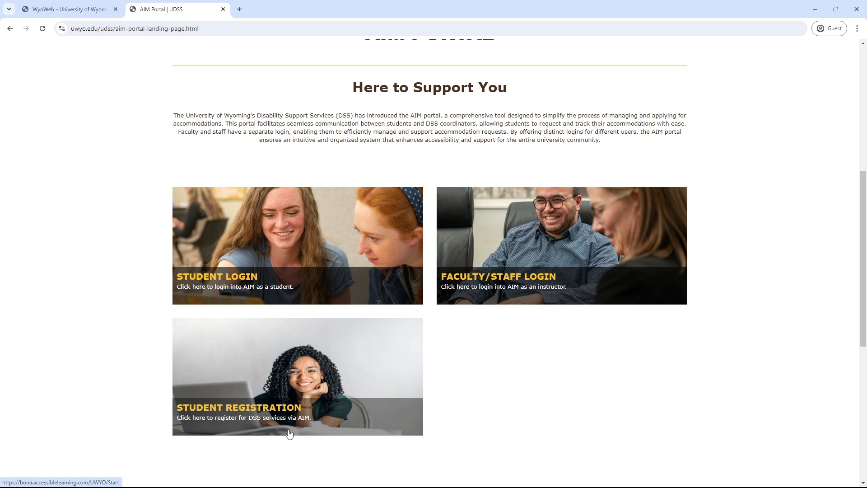
Step: Go to Student Registration and start a new application for the 2024 - Fall term
left_click(240, 405)
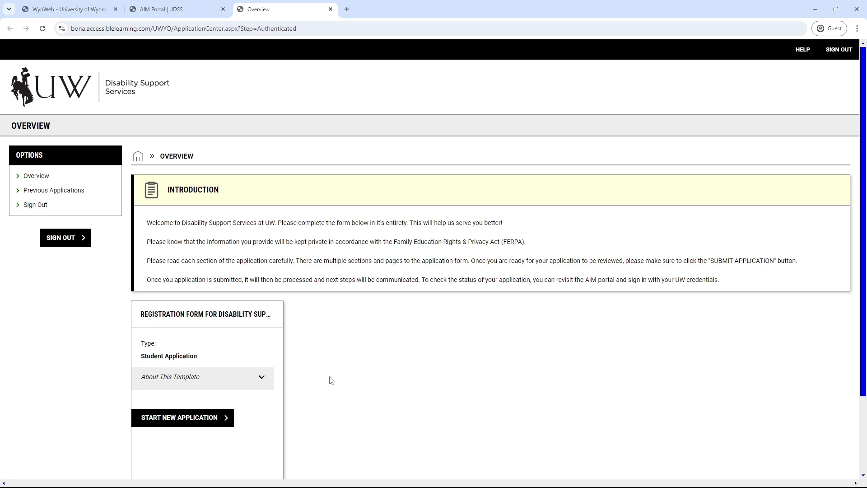
left_click(204, 422)
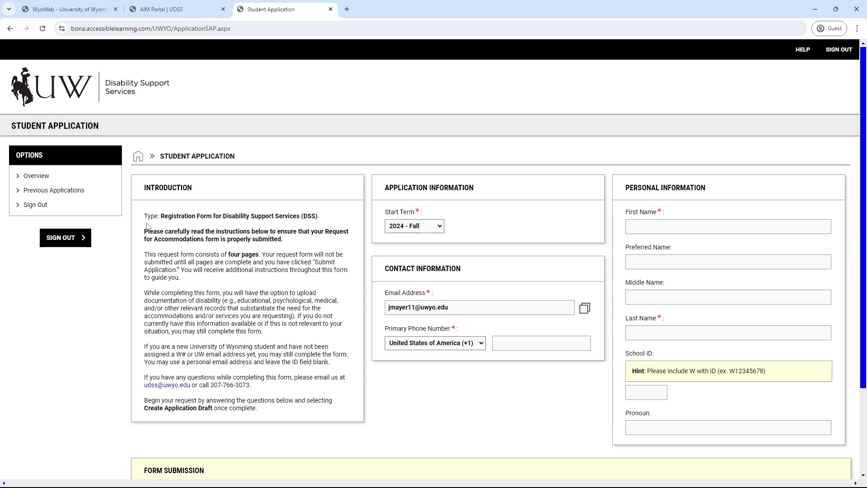
left_click_drag(145, 215, 323, 411)
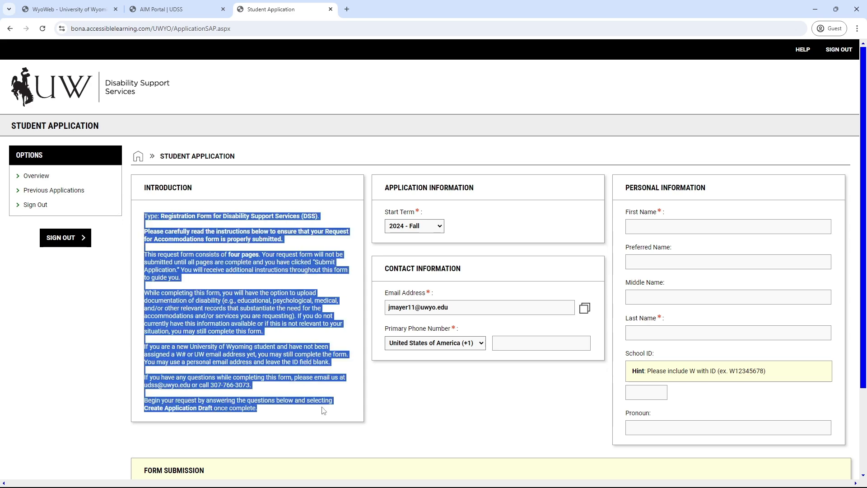
left_click(324, 411)
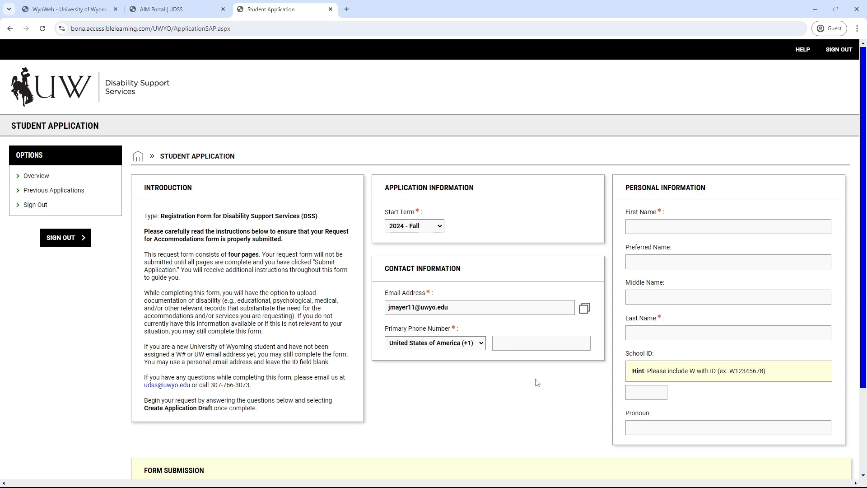
Step: Enter the applicant's phone number, first name, last name and school ID
left_click(526, 345)
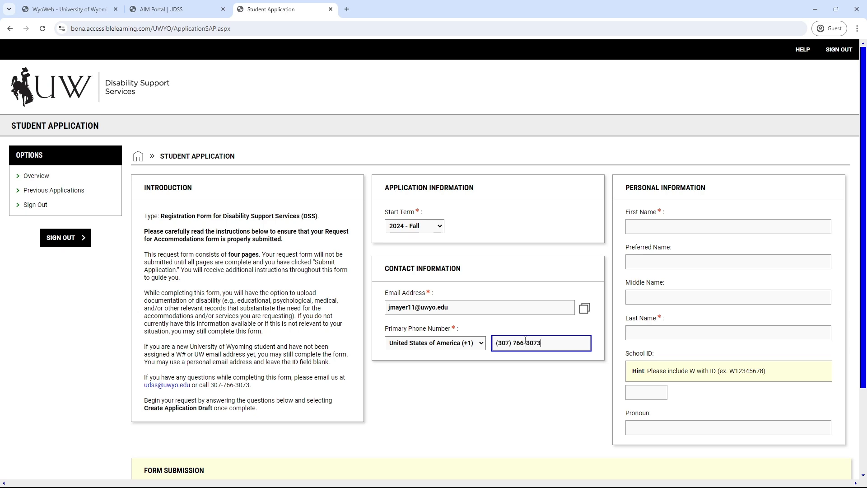
left_click(684, 233)
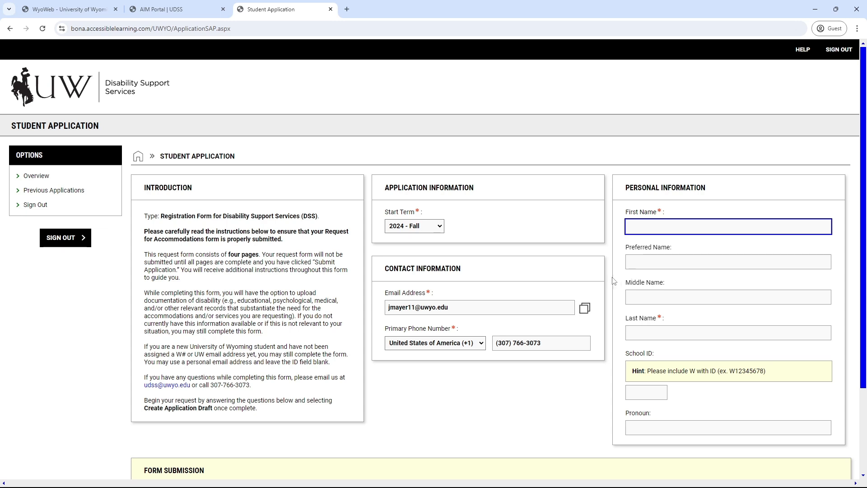
key("Tab")
key("Tab")
key("Tab")
type("Maye")
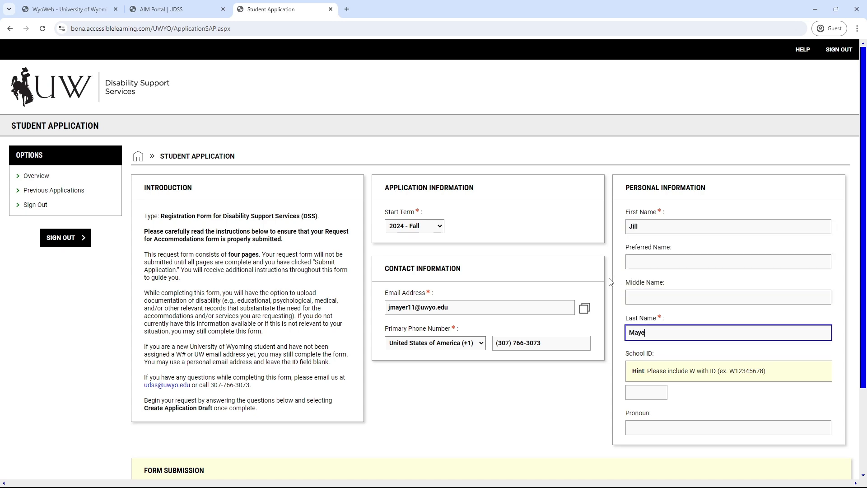
key("Tab")
type("W")
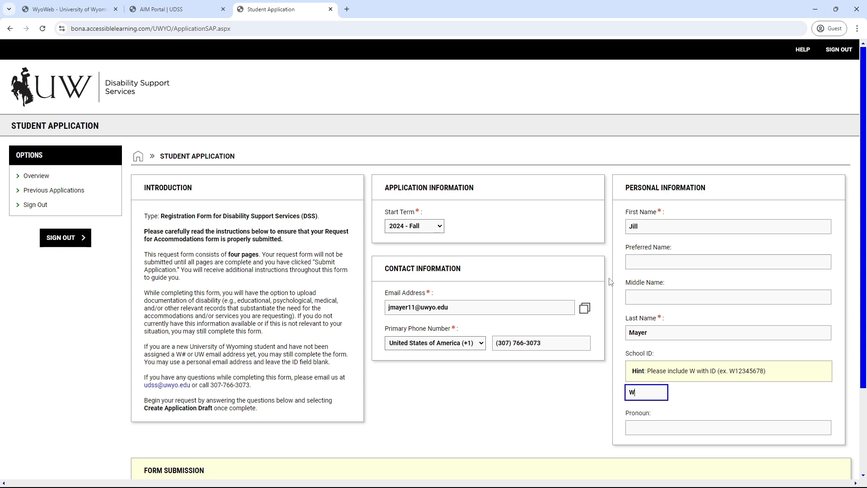
type("12345678")
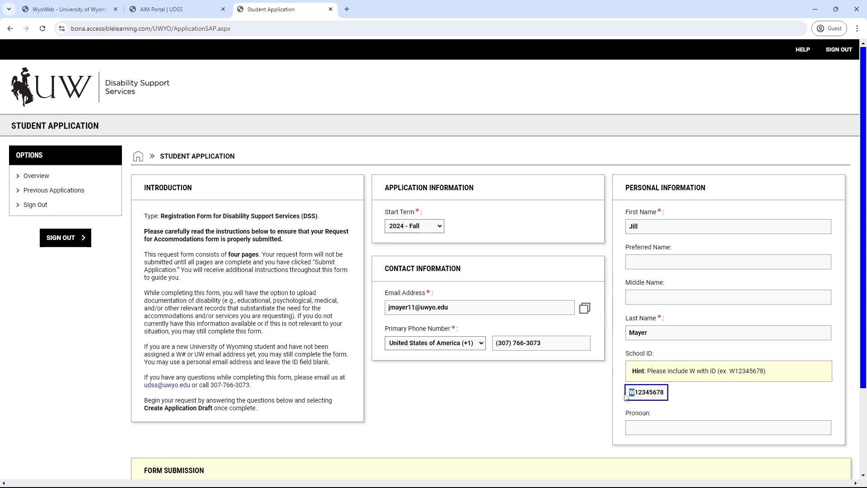
Step: Save the filled-in form as an application draft
left_click(722, 391)
scroll(551, 372, "down", 3)
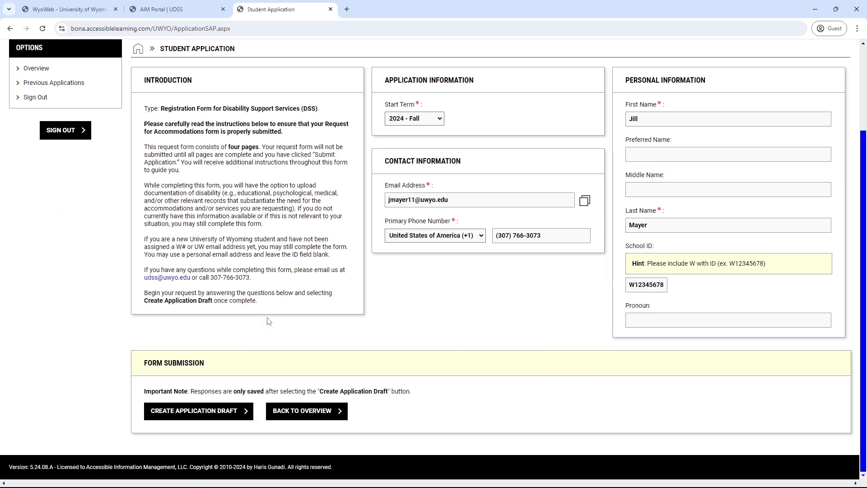
scroll(337, 206, "up", 3)
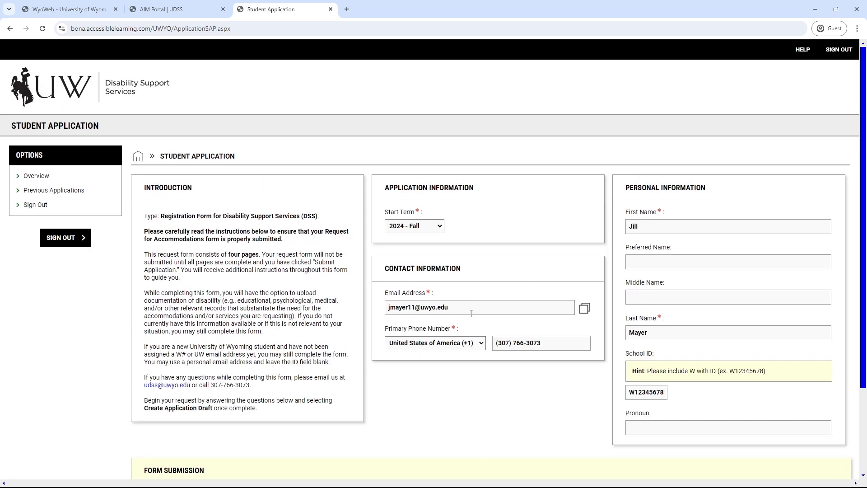
scroll(471, 312, "down", 1)
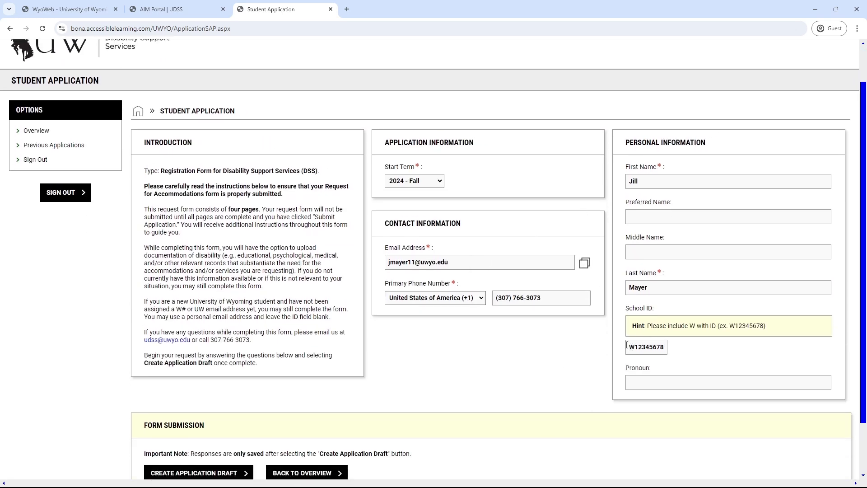
scroll(369, 383, "down", 1)
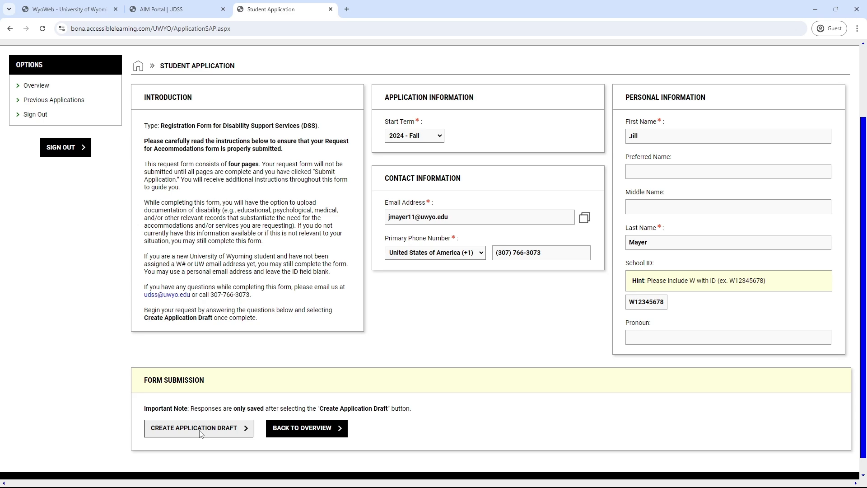
left_click(227, 429)
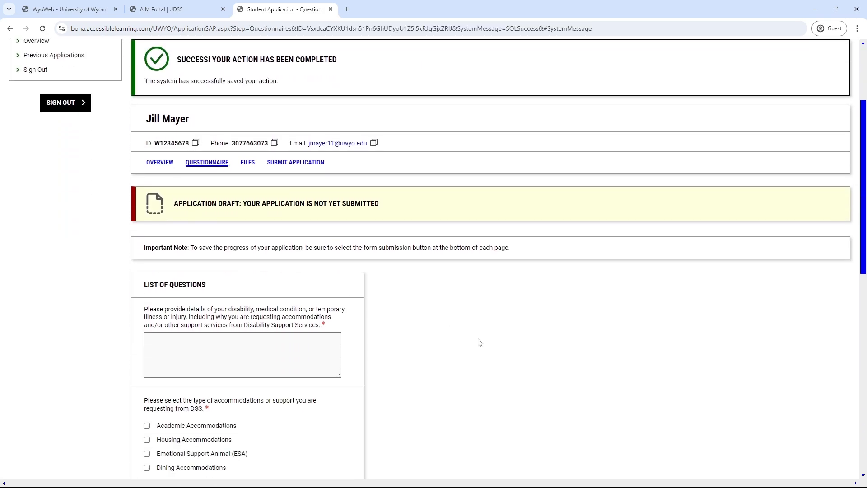
Step: Describe the disability as ADHD needing testing accommodations
scroll(480, 343, "down", 1)
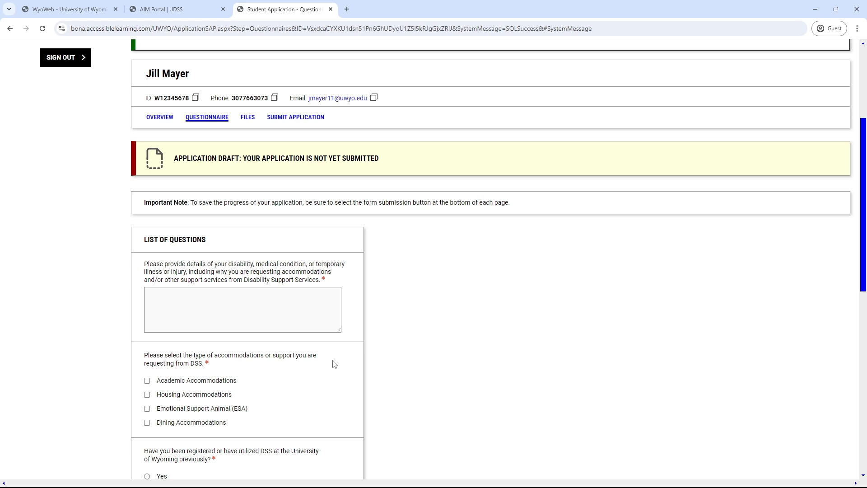
scroll(343, 357, "down", 1)
left_click(291, 258)
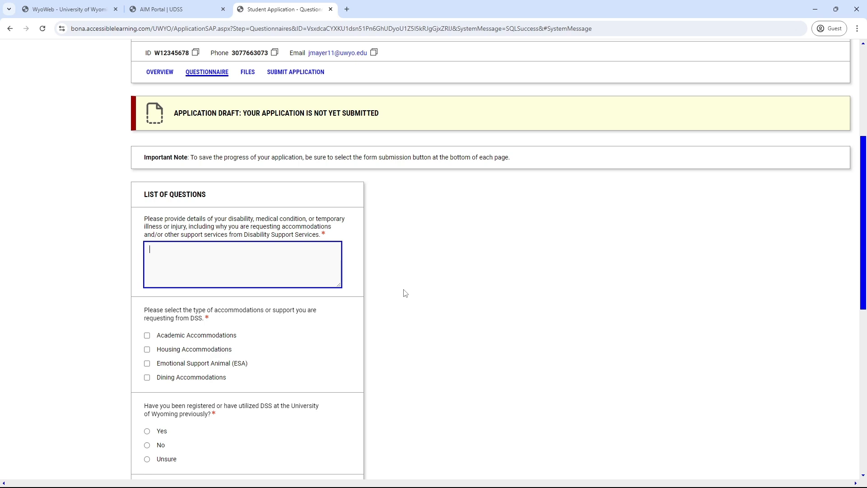
type("have ADHD and I'm wanting testing accommodations.")
Step: Request only Academic Accommodations and answer No to previous DSS registration
scroll(402, 293, "down", 2)
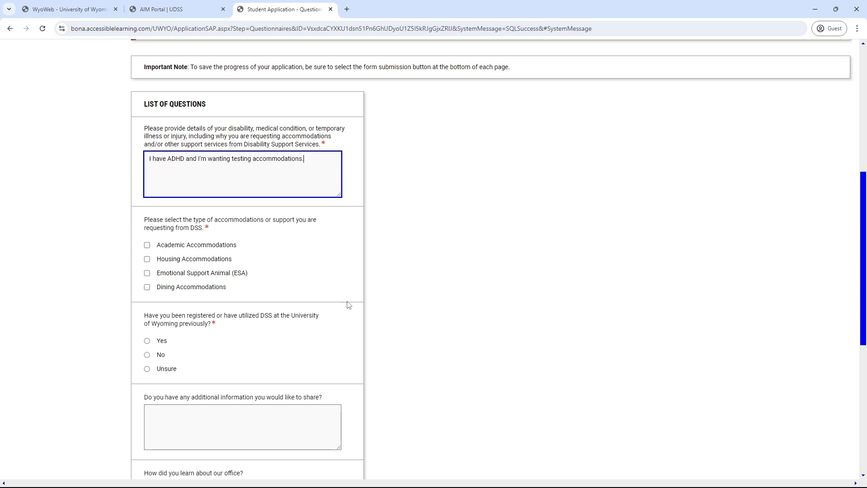
left_click(147, 245)
left_click(147, 259)
left_click(147, 273)
left_click(147, 287)
left_click(148, 287)
left_click(147, 273)
left_click(146, 259)
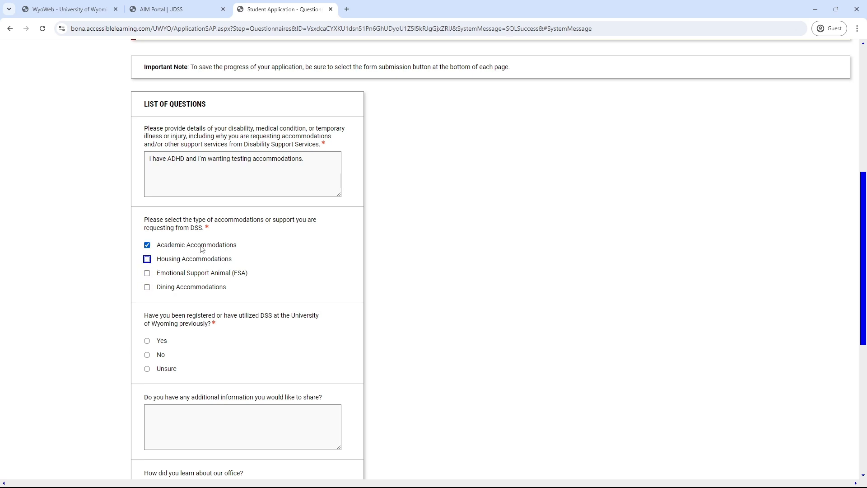
scroll(497, 384, "down", 2)
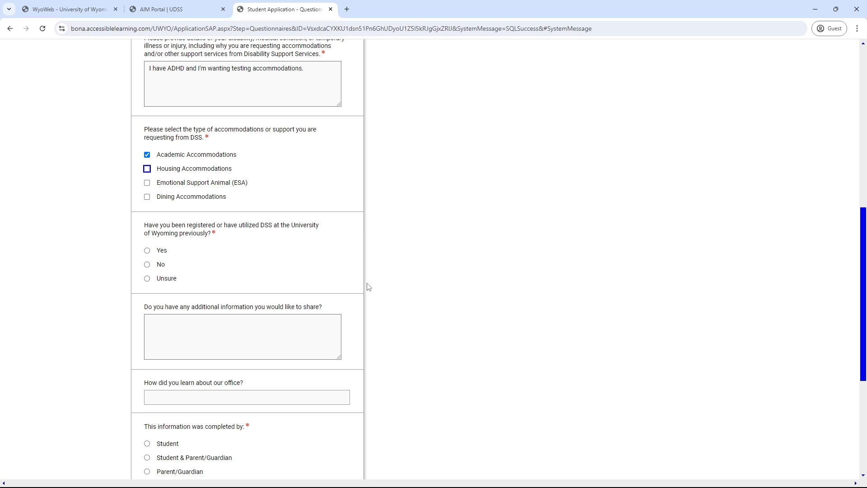
left_click(147, 264)
Step: Answer how the applicant learned about the office with the referral source
scroll(341, 290, "down", 4)
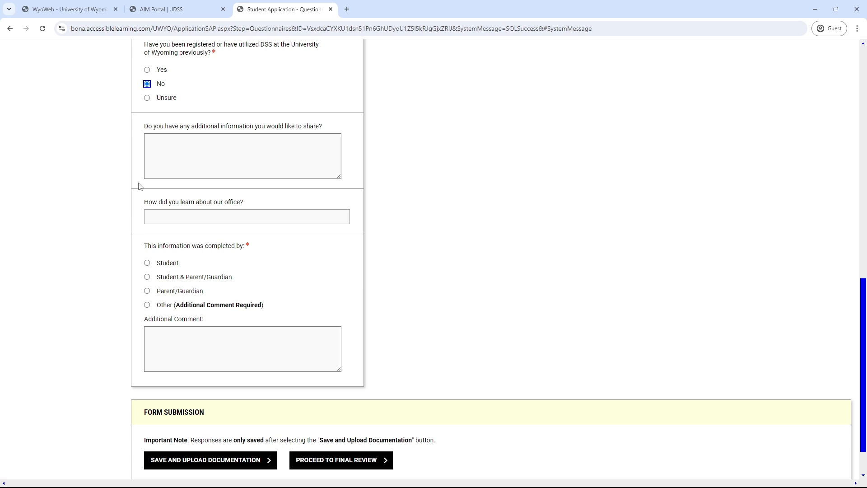
left_click_drag(146, 205, 271, 208)
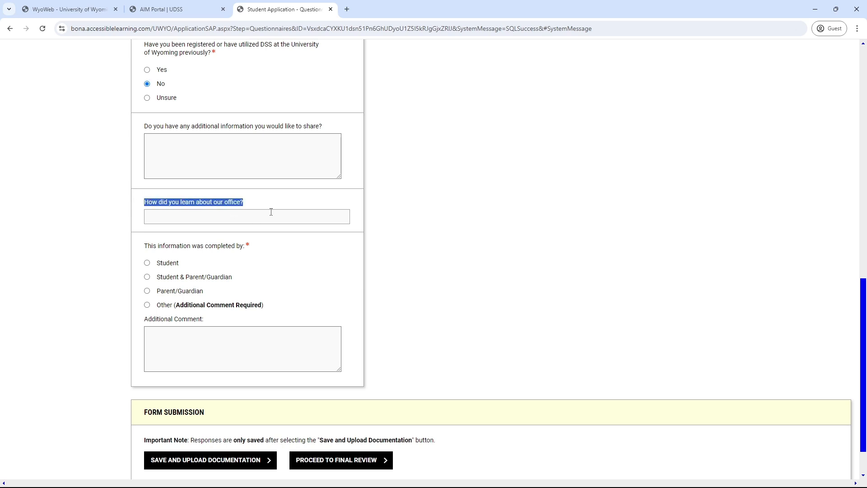
left_click(270, 207)
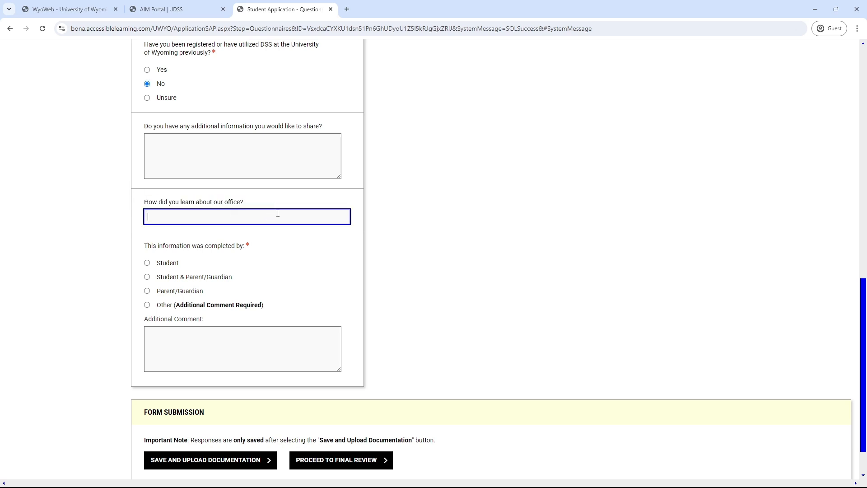
type("Lydia")
left_click_drag(144, 246, 250, 256)
left_click(249, 258)
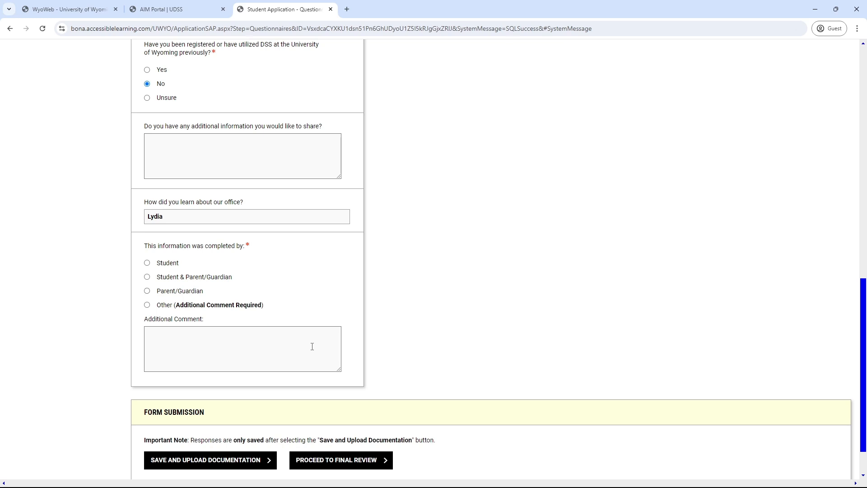
Step: Mark the form as completed by the Student and save the questionnaire
left_click(147, 265)
left_click(307, 291)
left_click(157, 265)
scroll(571, 254, "down", 1)
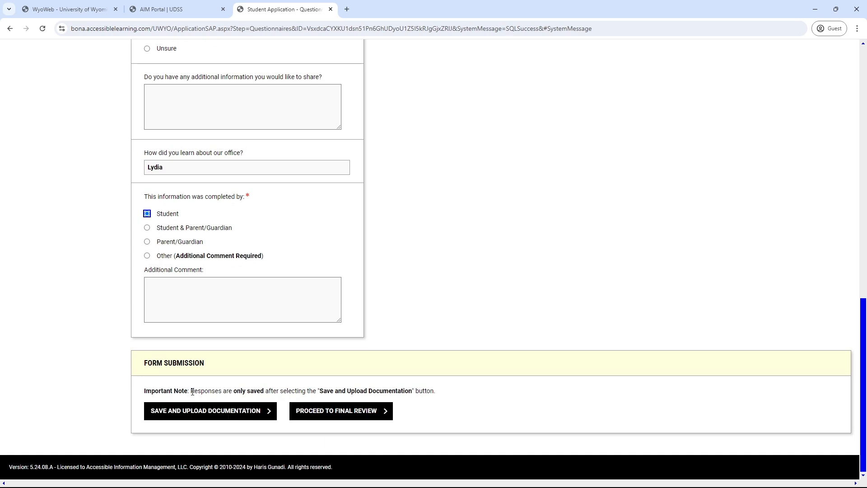
left_click_drag(145, 391, 473, 380)
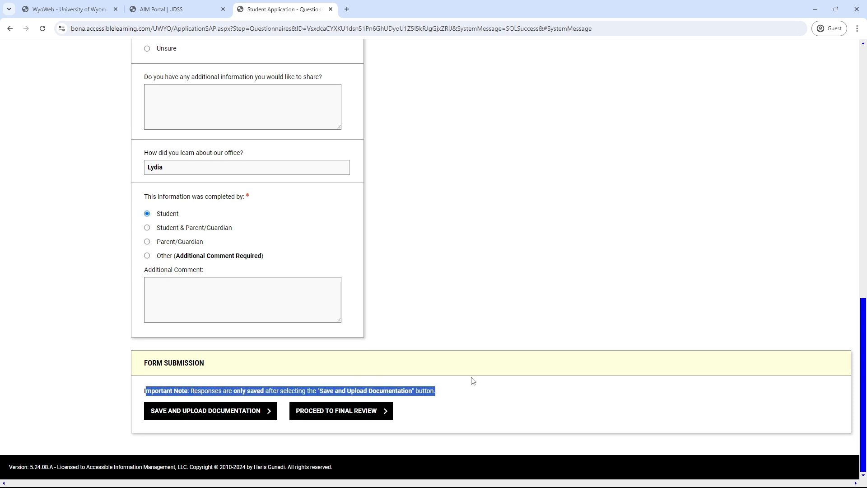
left_click(478, 392)
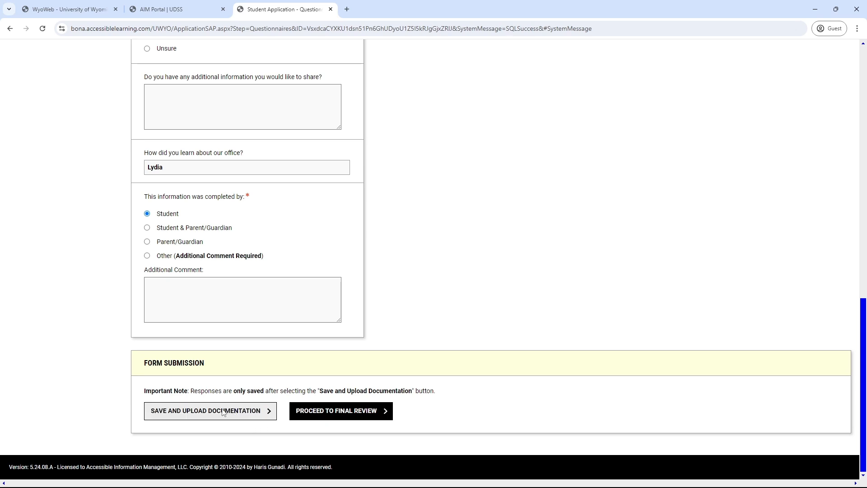
left_click(208, 413)
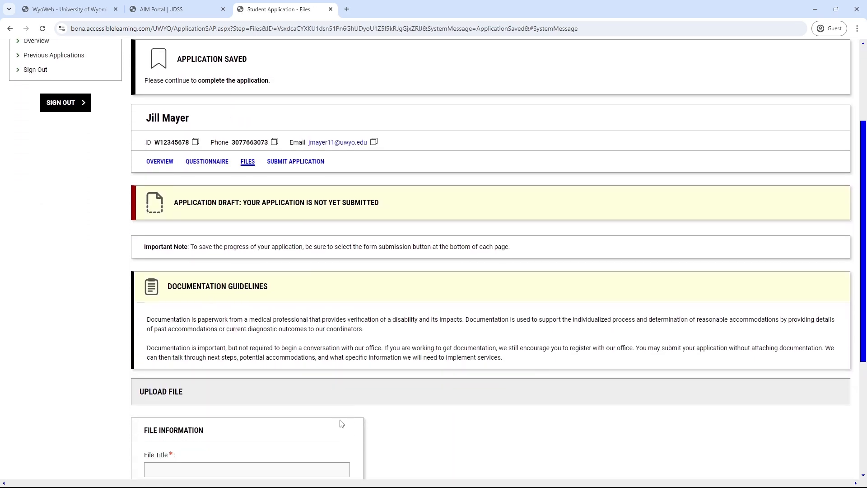
scroll(376, 393, "down", 2)
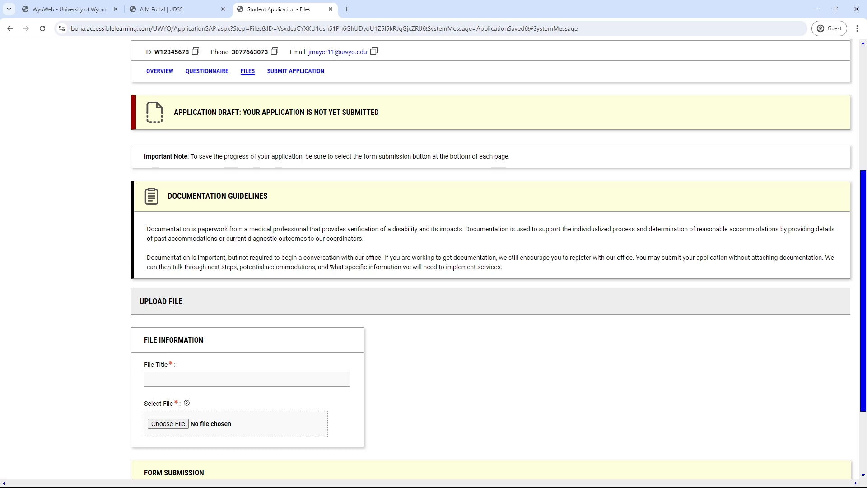
scroll(378, 307, "down", 1)
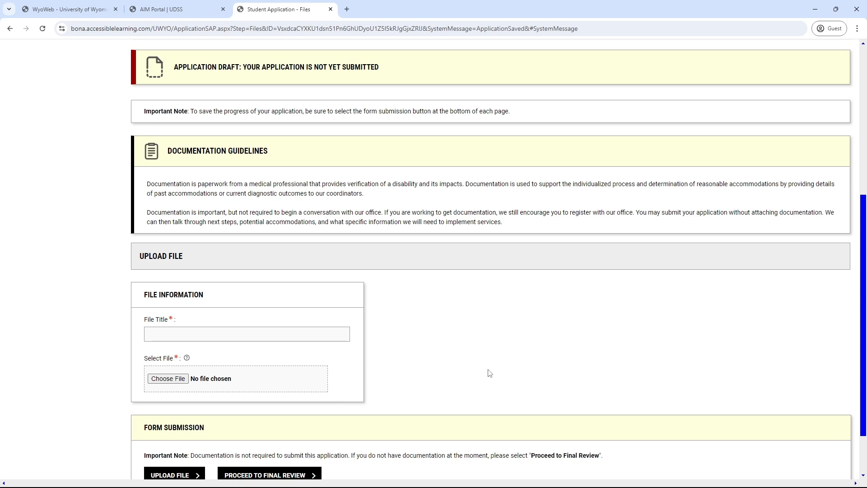
Step: Choose Course Assistant Intro.docx and title it 'ADHD Diagnosis'
left_click(184, 383)
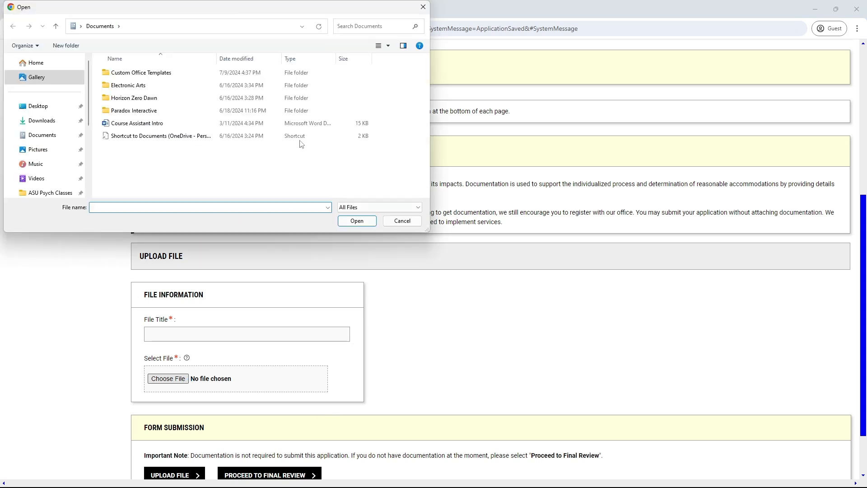
double_click(133, 125)
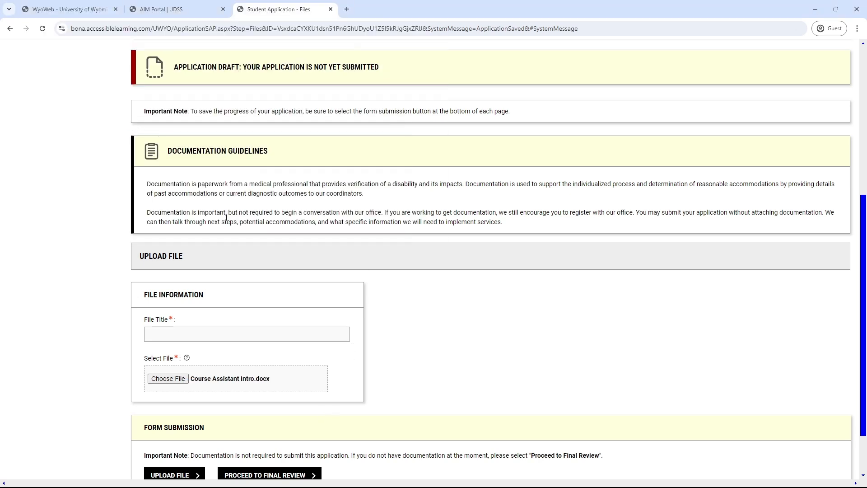
left_click(200, 337)
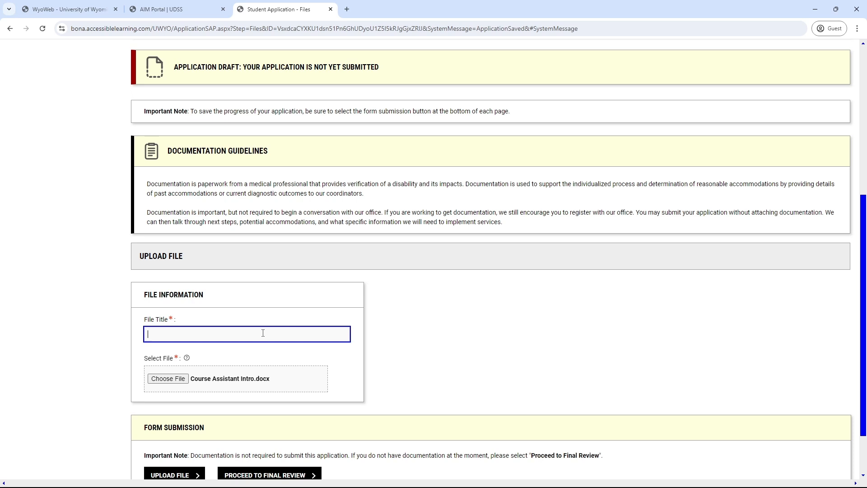
type("ADHD Diagnosis")
left_click(422, 354)
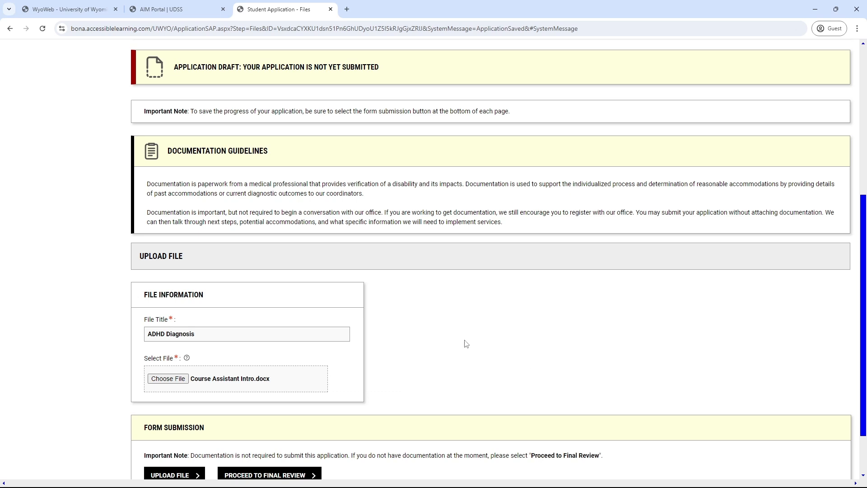
Step: Upload the file and confirm it appears in the uploaded files list
scroll(454, 336, "down", 3)
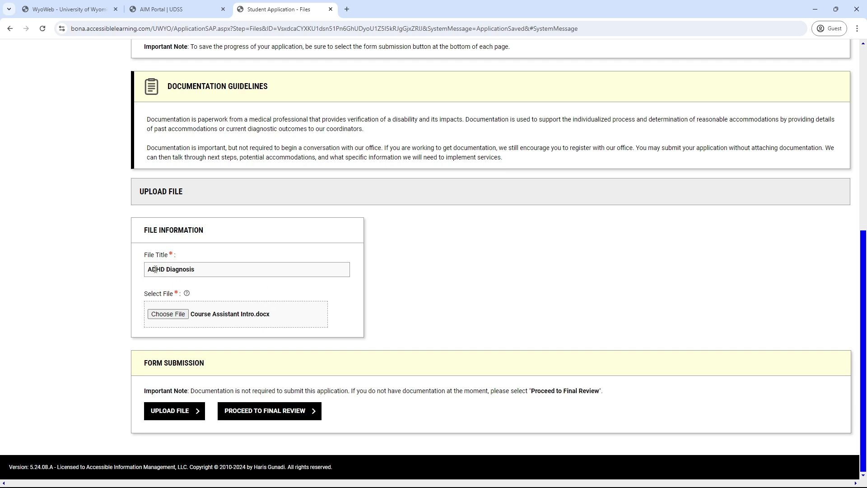
left_click(173, 414)
scroll(377, 374, "down", 4)
scroll(180, 196, "down", 3)
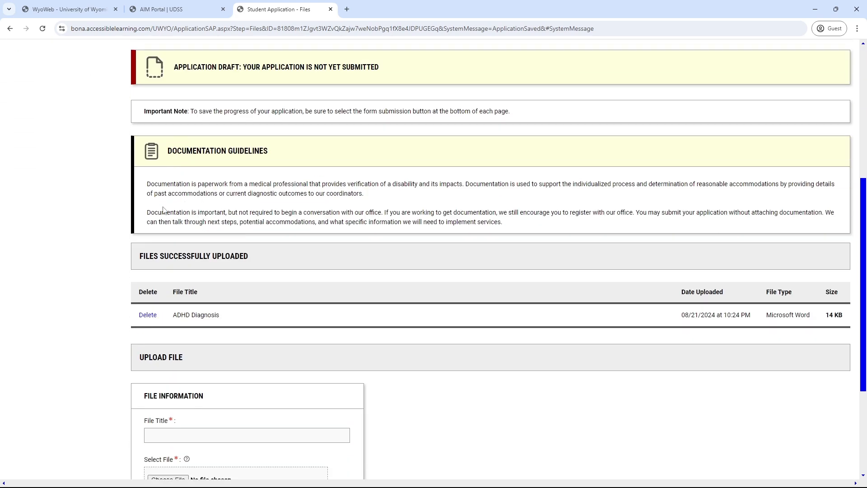
scroll(219, 424, "down", 2)
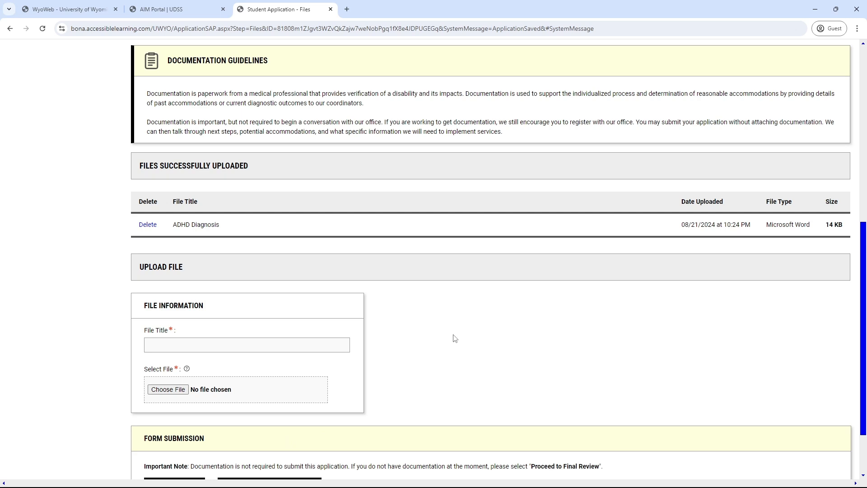
scroll(465, 285, "down", 2)
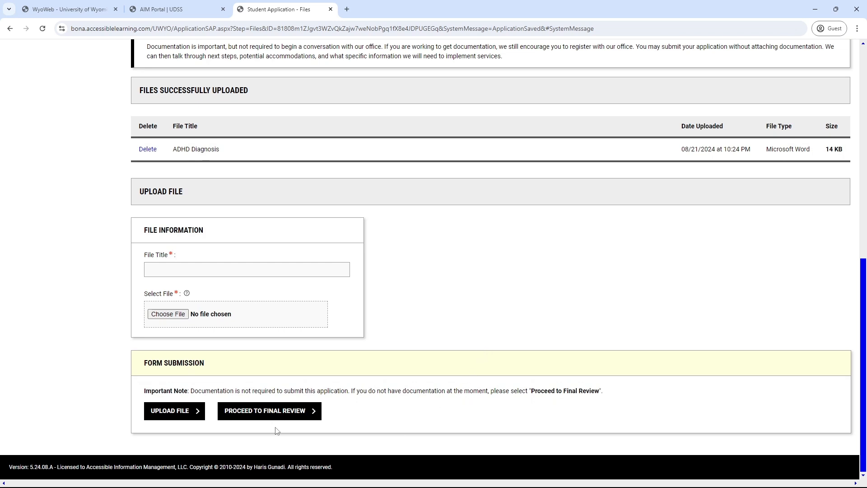
Step: Proceed to final review and submit the application, confirming the submission
left_click(294, 415)
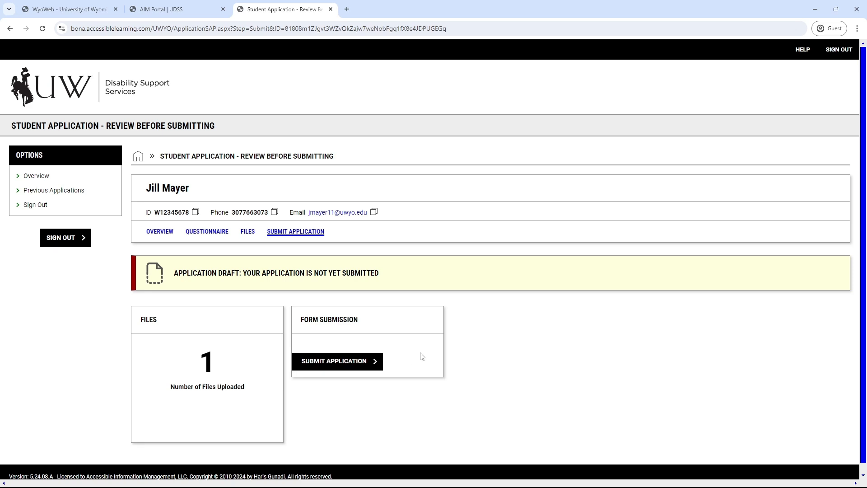
left_click(350, 365)
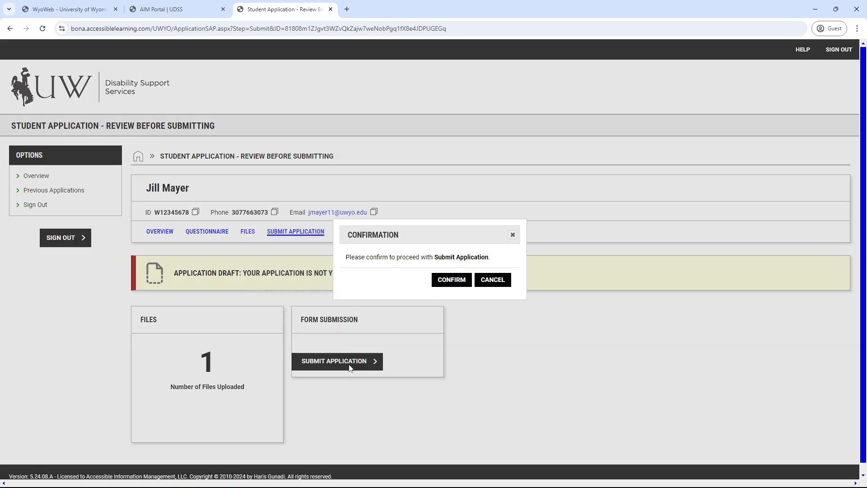
left_click(458, 285)
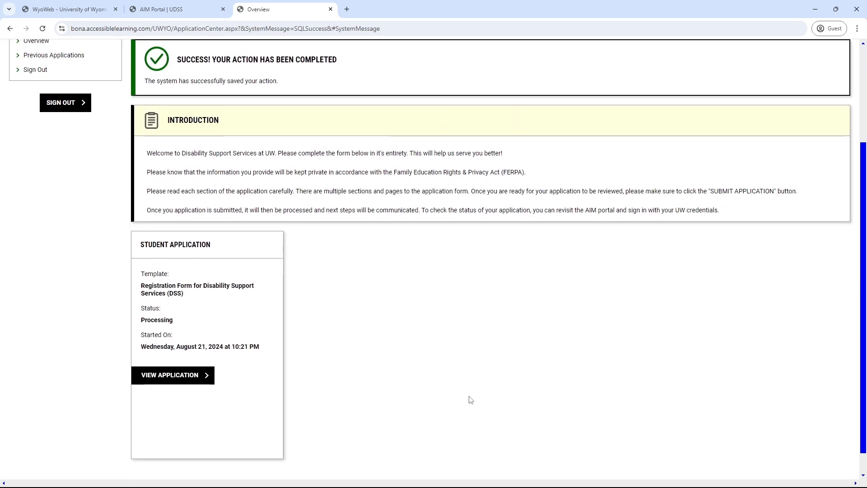
Step: Check the overview showing status Processing and the application's start date
scroll(91, 256, "up", 1)
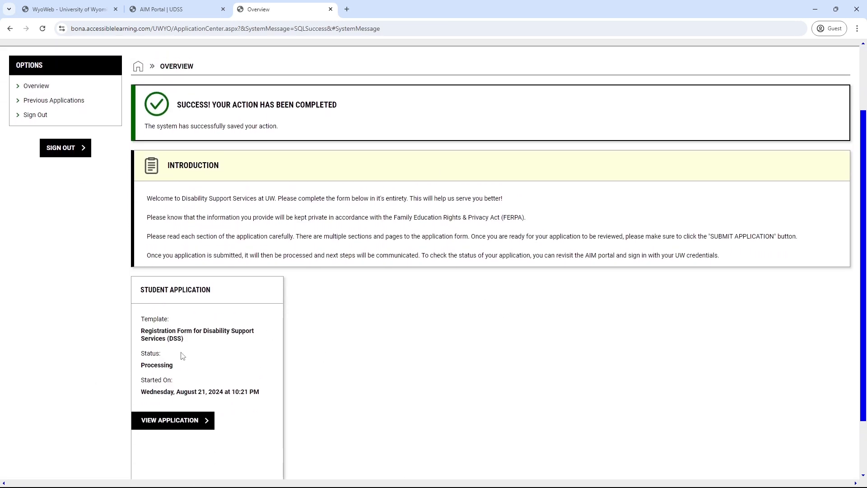
left_click_drag(178, 368, 141, 367)
left_click_drag(264, 394, 141, 394)
left_click(294, 354)
scroll(370, 355, "up", 2)
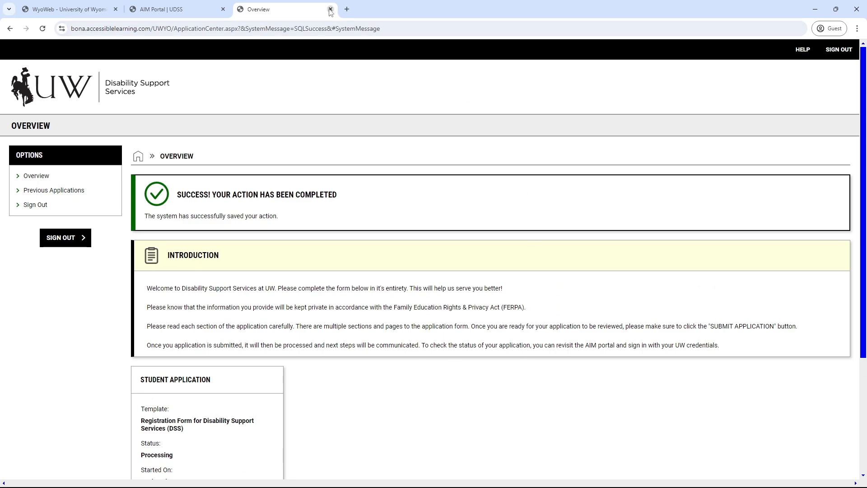
Step: Close the overview tabs to return to the AIM Portal landing page
left_click(330, 10)
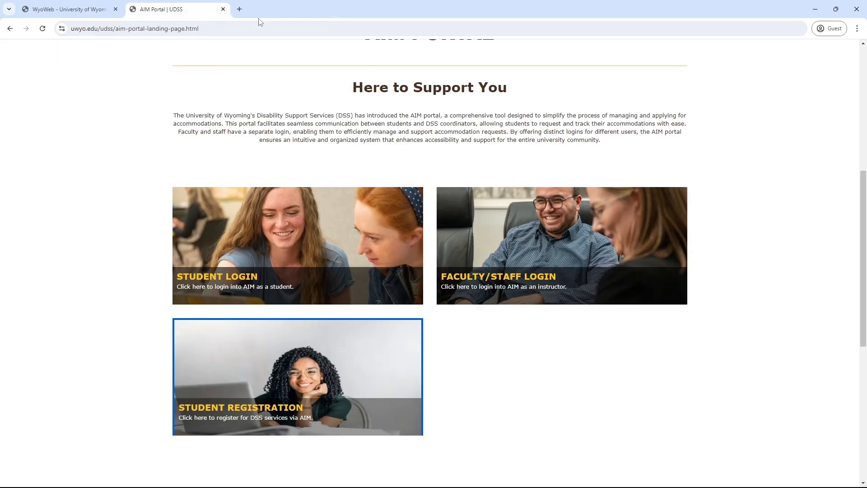
left_click(260, 396)
scroll(316, 380, "down", 2)
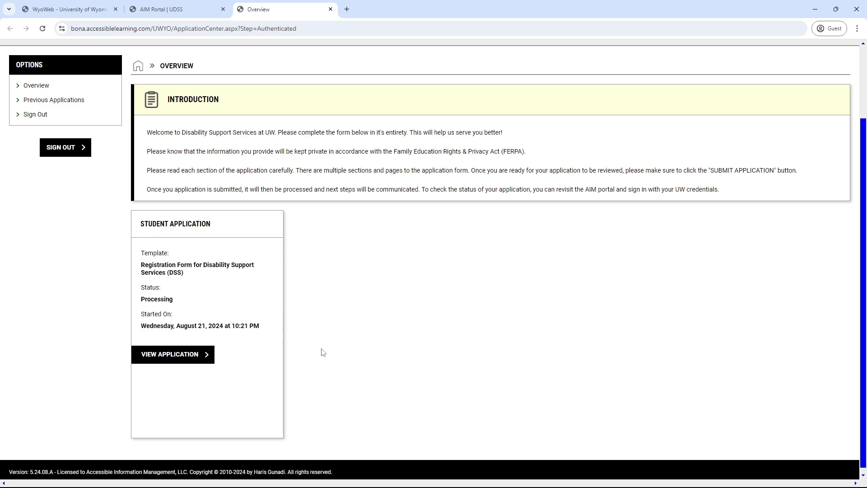
left_click(331, 9)
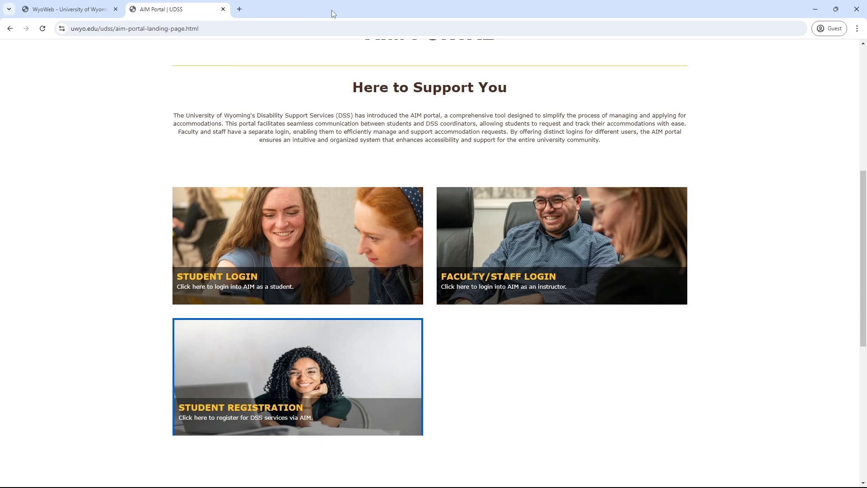